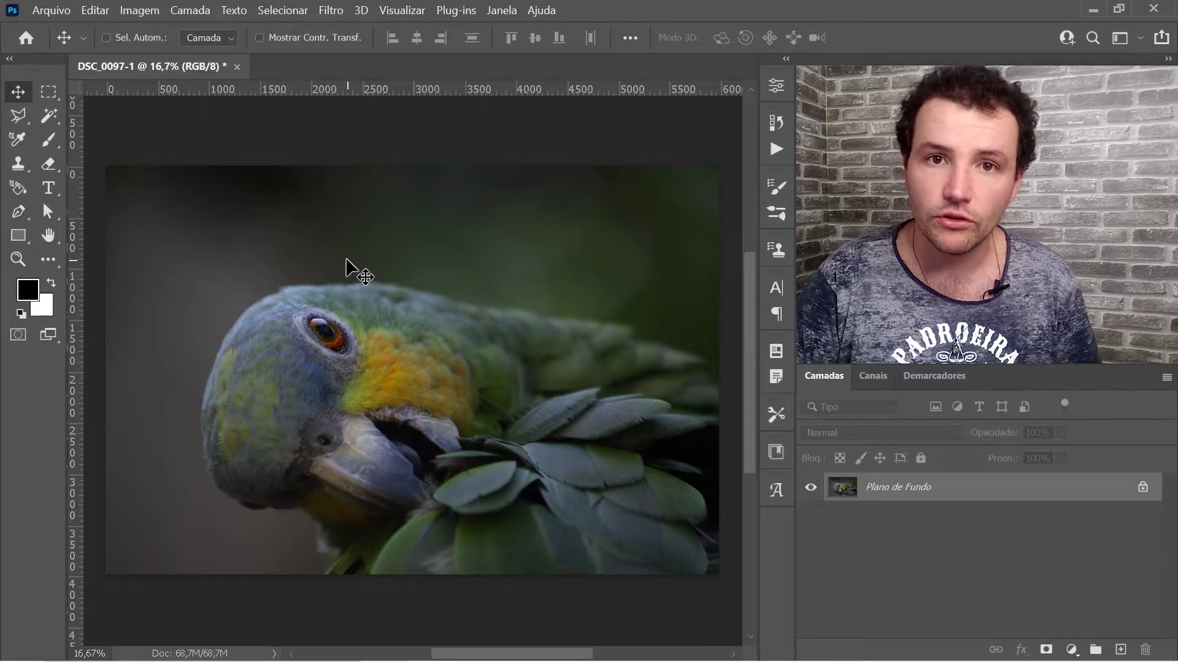
- Show the Imagem menu listing Tom automático, Contraste automático and Cor automática for the parrot photo
click(149, 13)
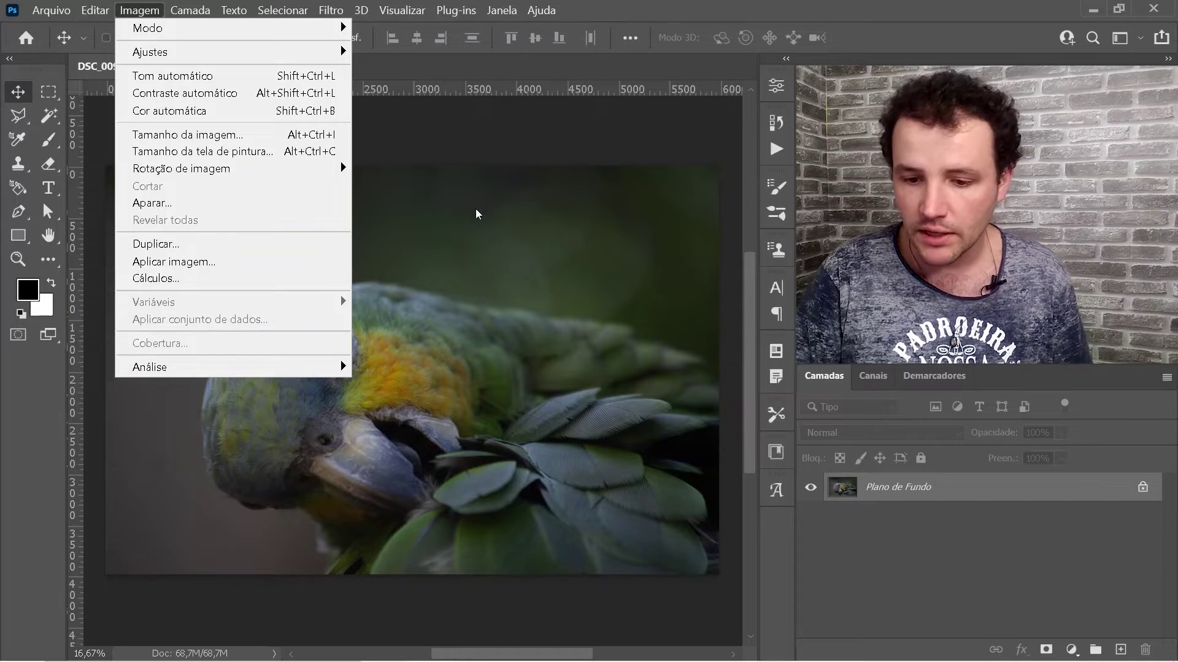
- Dismiss the menu and duplicate the Plano de Fundo layer repeatedly with Ctrl+J
click(935, 495)
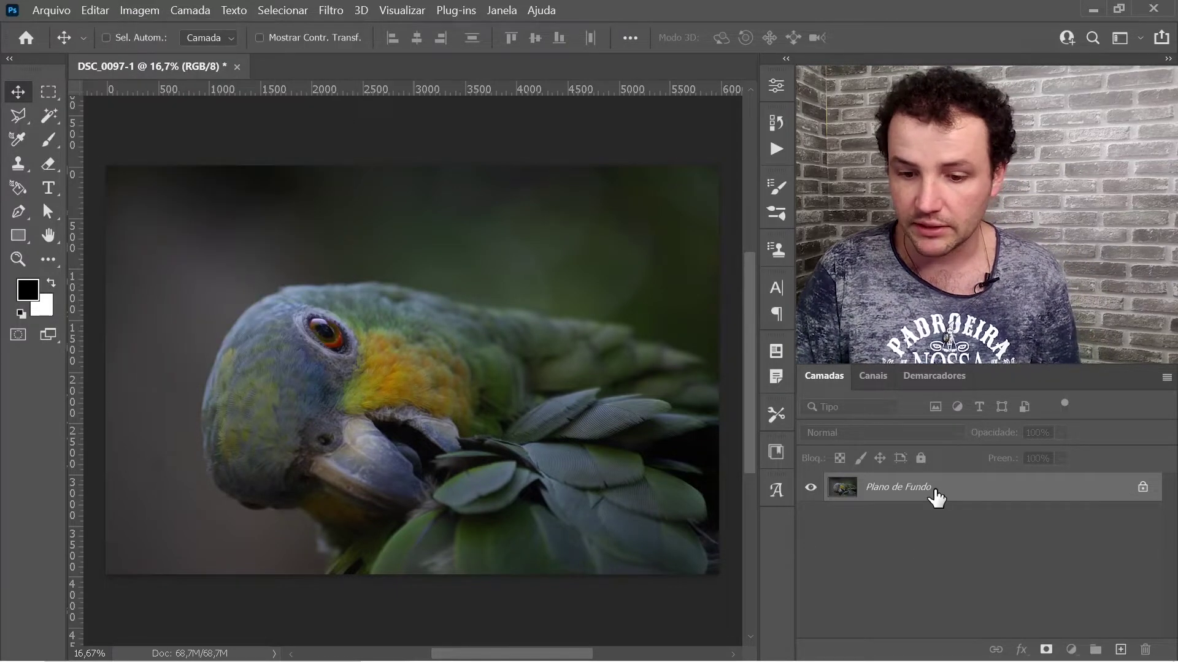
key(ctrl+j)
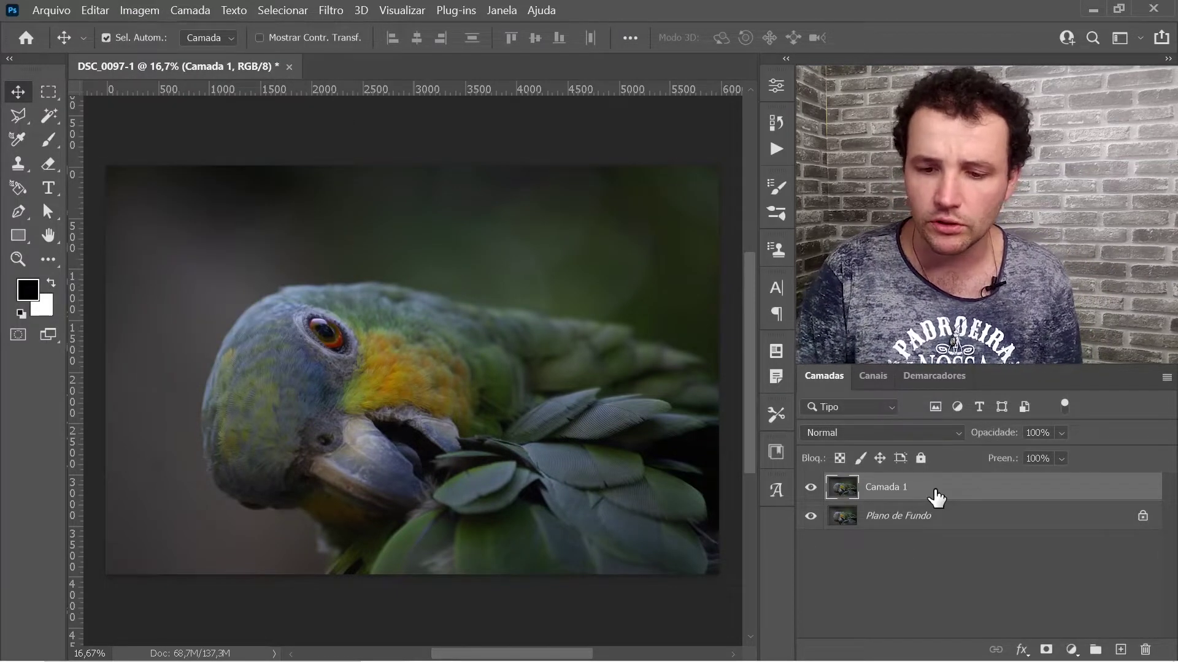
key(ctrl+j)
key(ctrl+j)
key(ctrl+j)
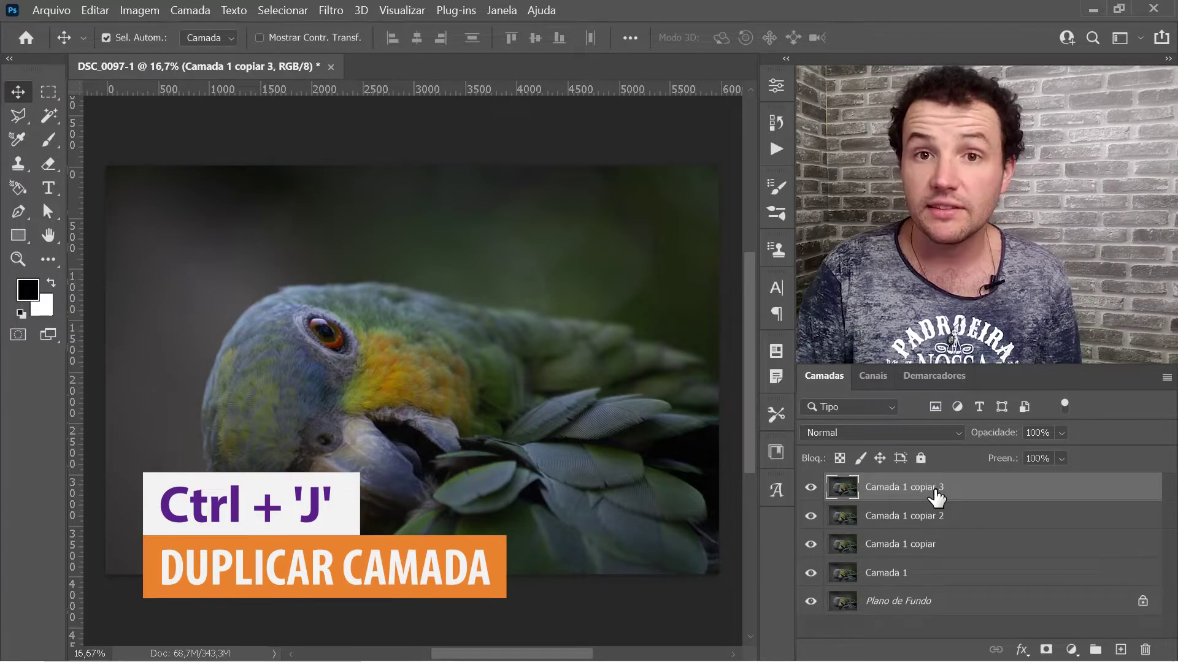
key(ctrl+j)
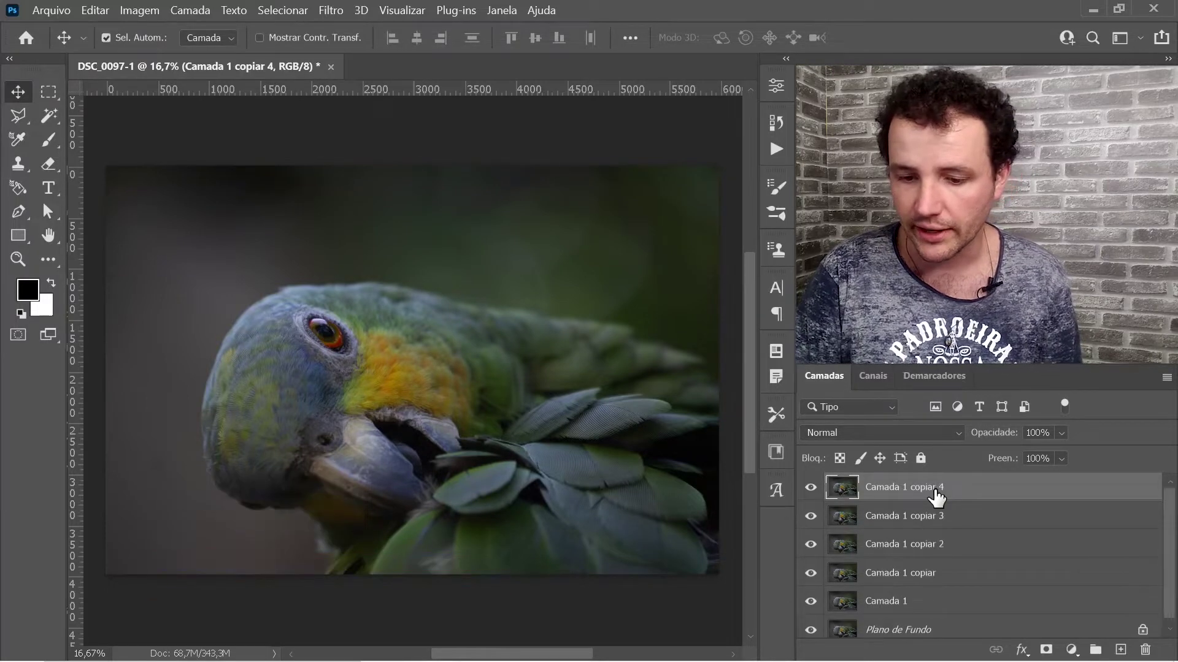
- Rename the first two copies Ctrl + Shift + L and Ctrl + Shift + Alt + L
double_click(895, 602)
text(Ctrl + Shift + L)
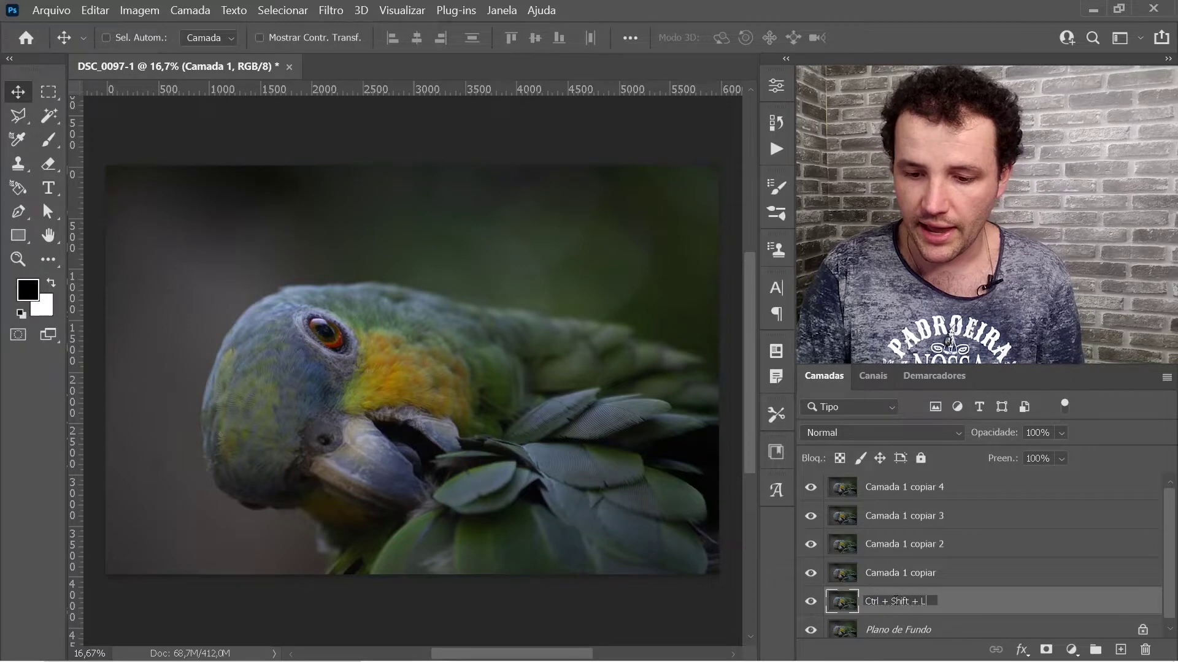
key(Return)
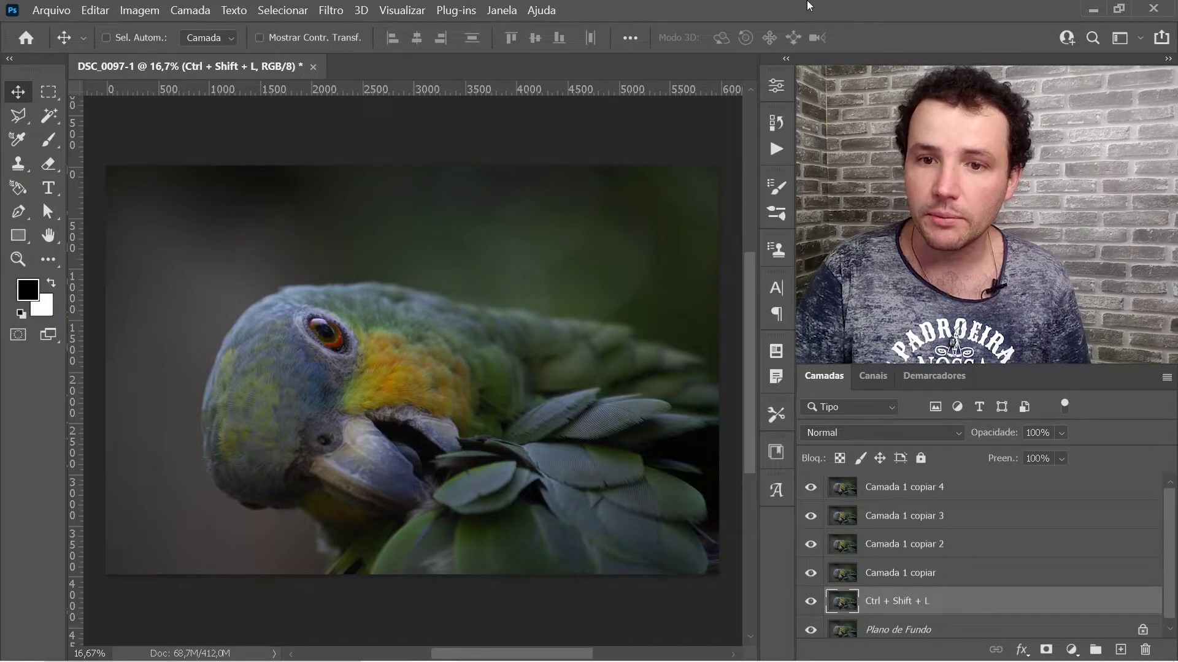
double_click(906, 572)
text(Ctrl + Shift + Alt + L)
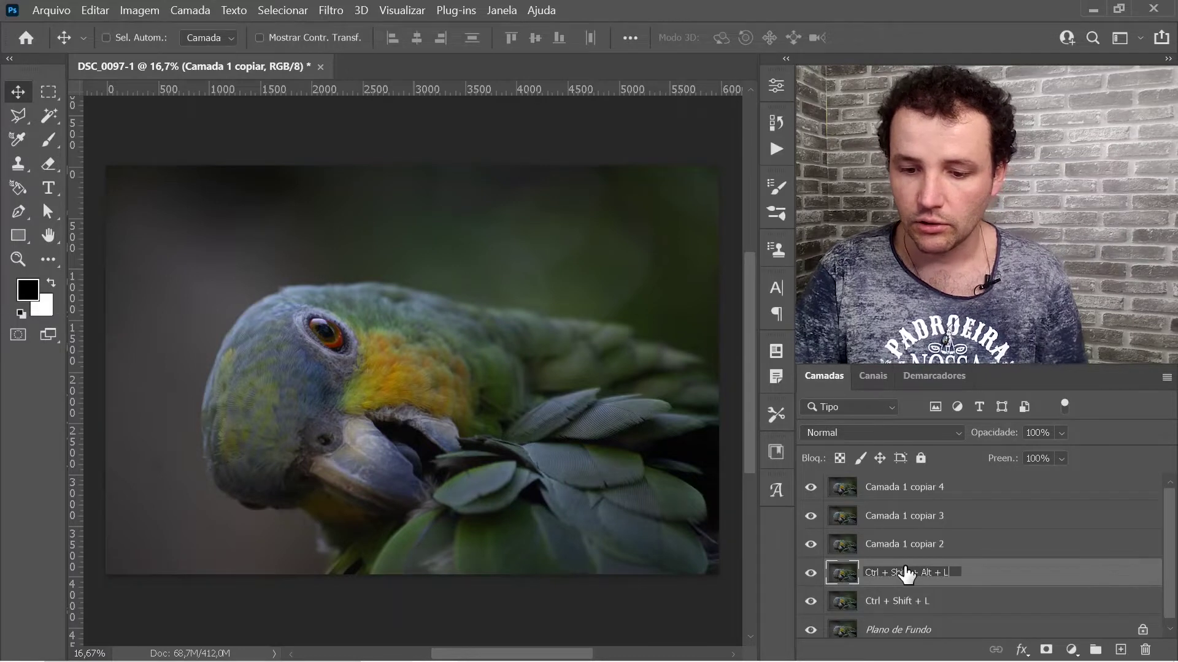
key(Return)
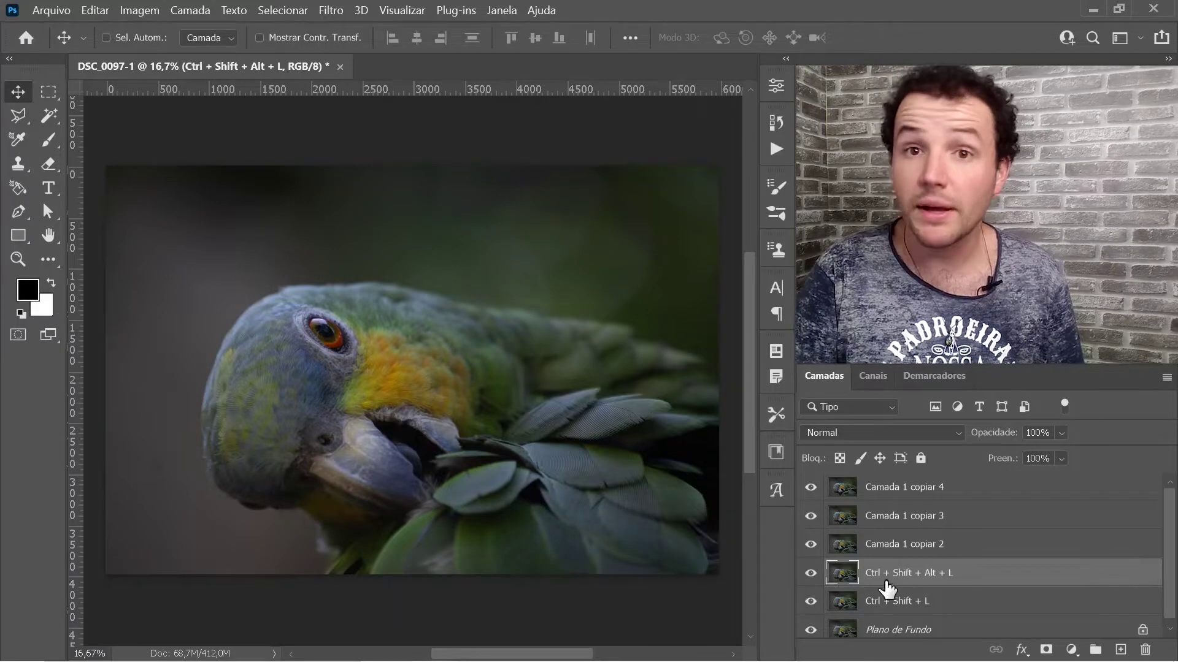
click(141, 10)
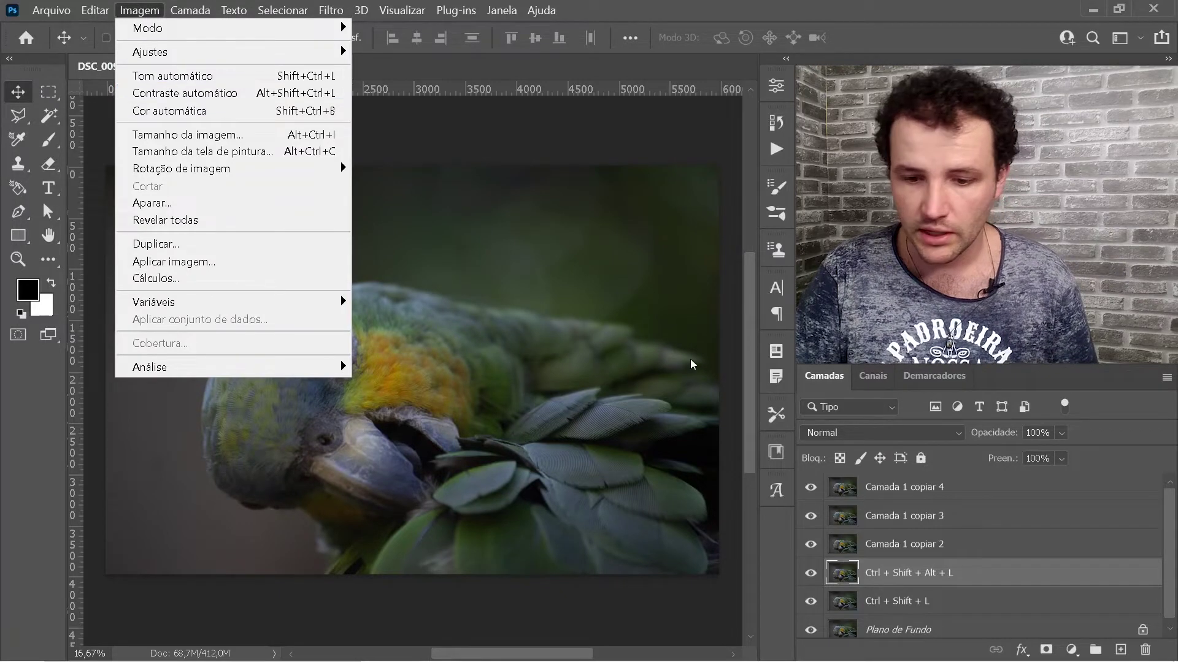
click(911, 558)
- Rename the remaining copies Ctrl + Shift + B, Níveis - Automático and Curvas - Automático
double_click(909, 546)
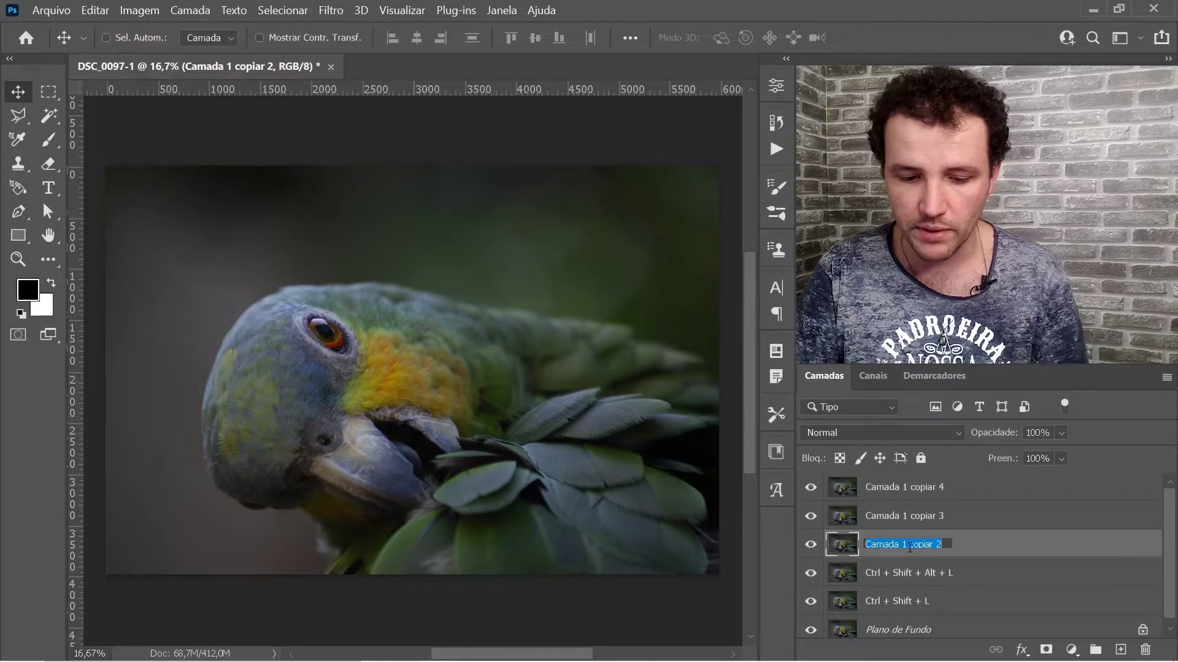
text(Ctrl + Shift + B)
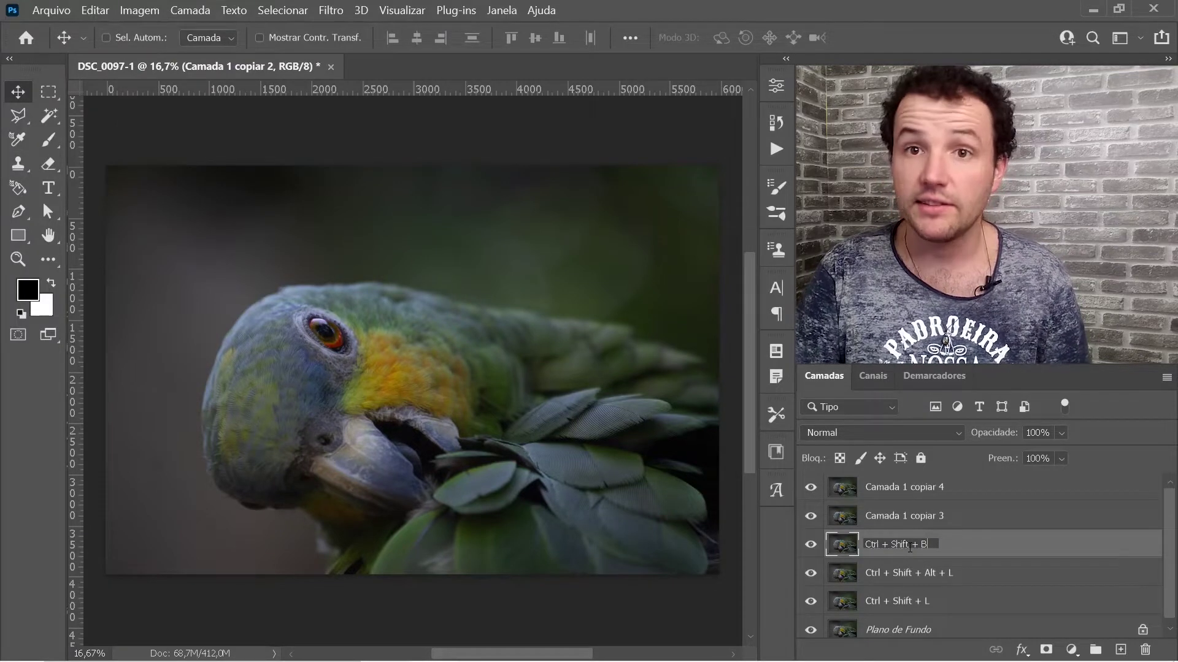
key(Return)
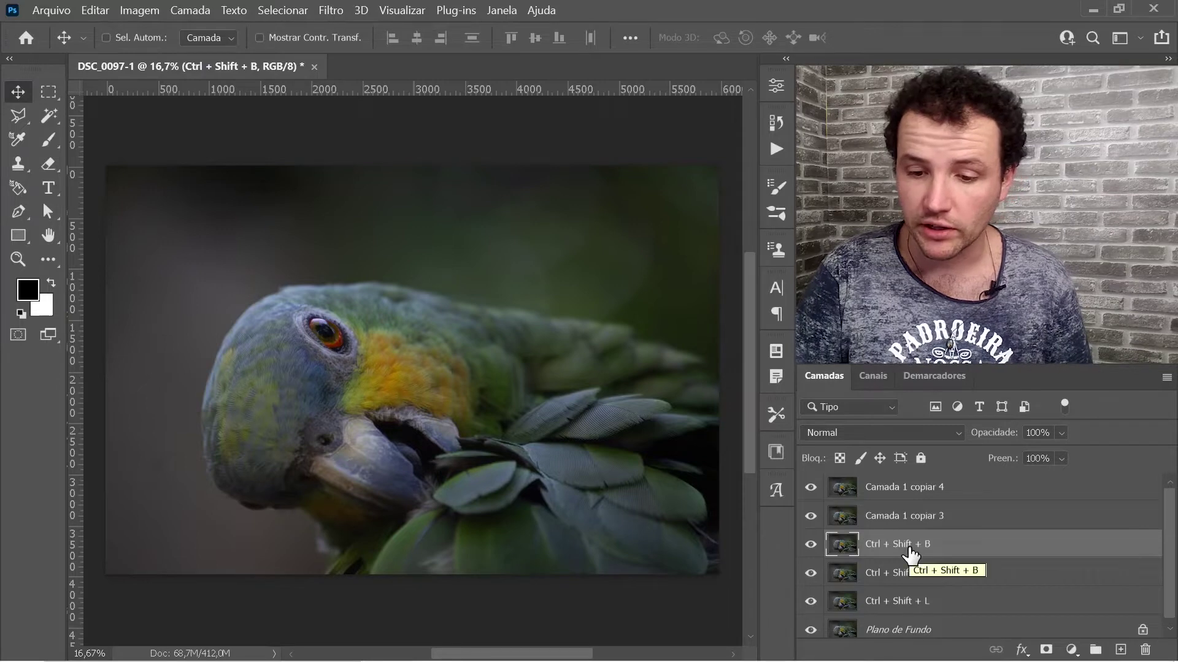
double_click(890, 517)
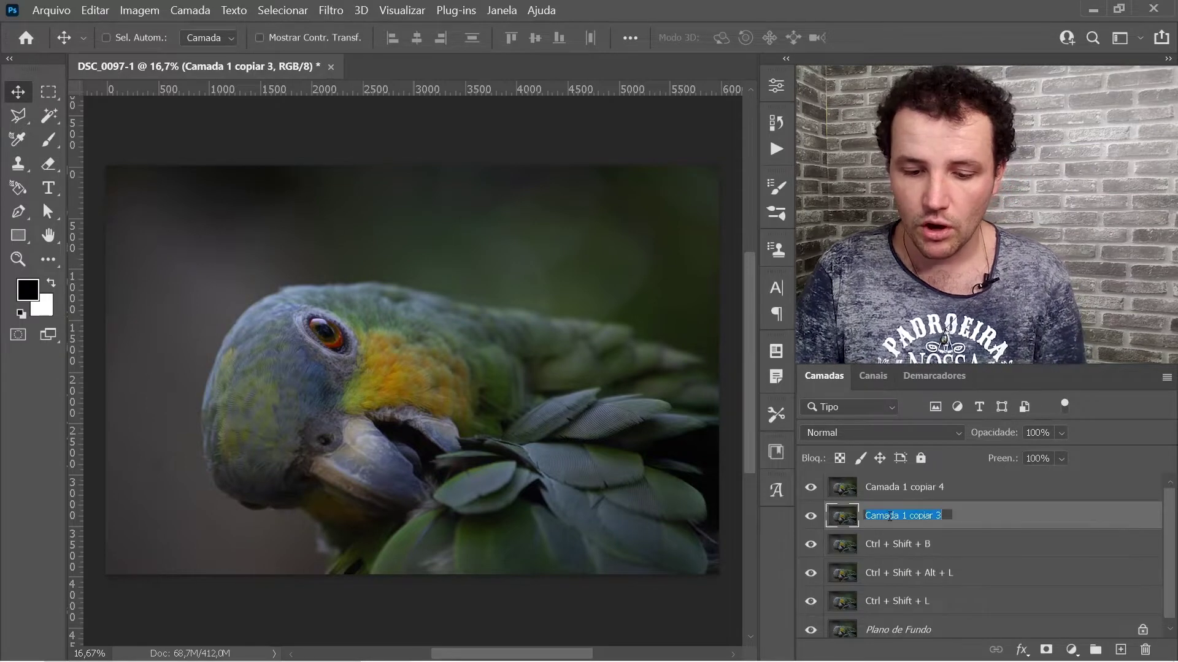
text(Níveis - Automát)
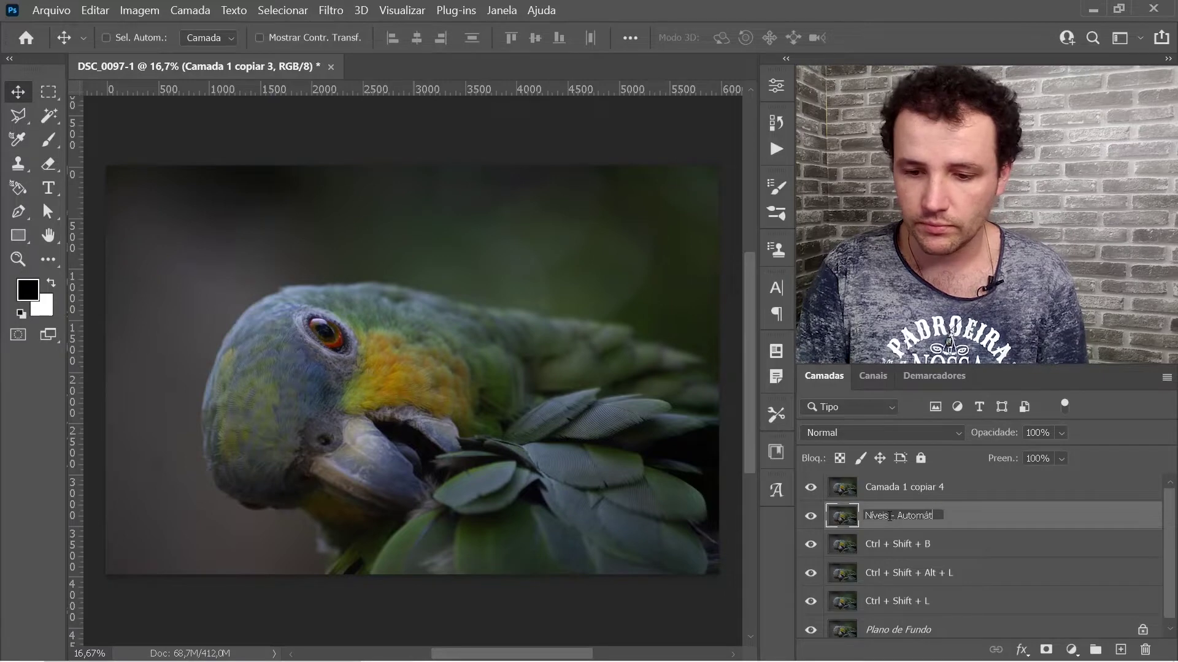
text(ico)
key(Return)
double_click(885, 487)
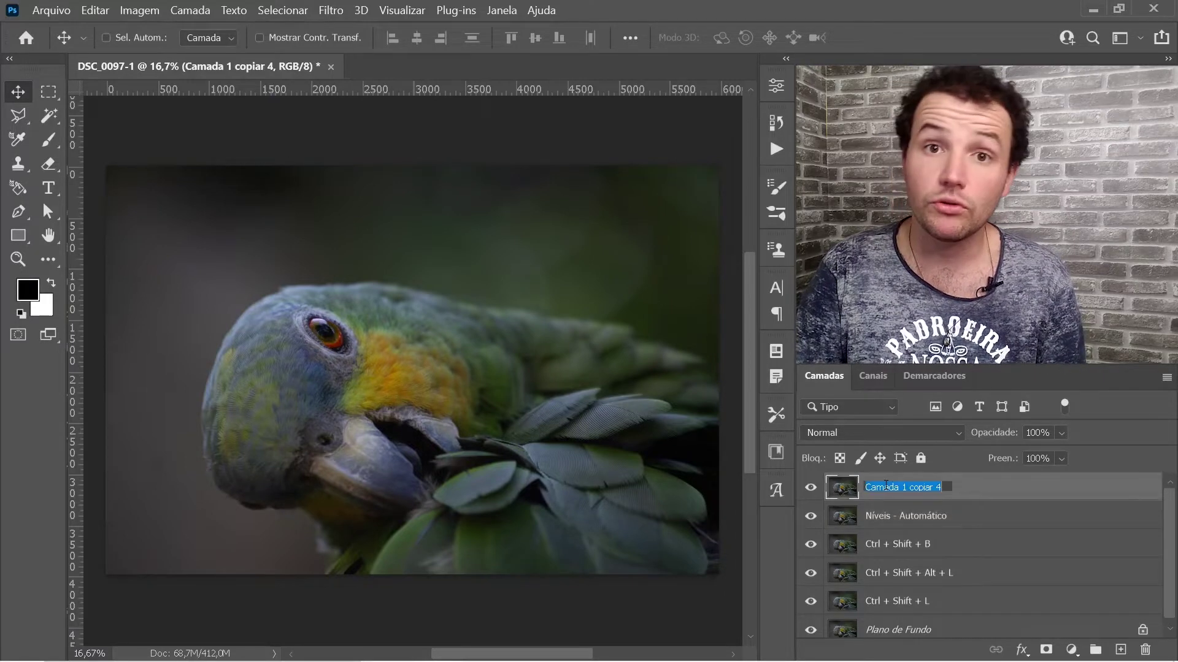
text(C)
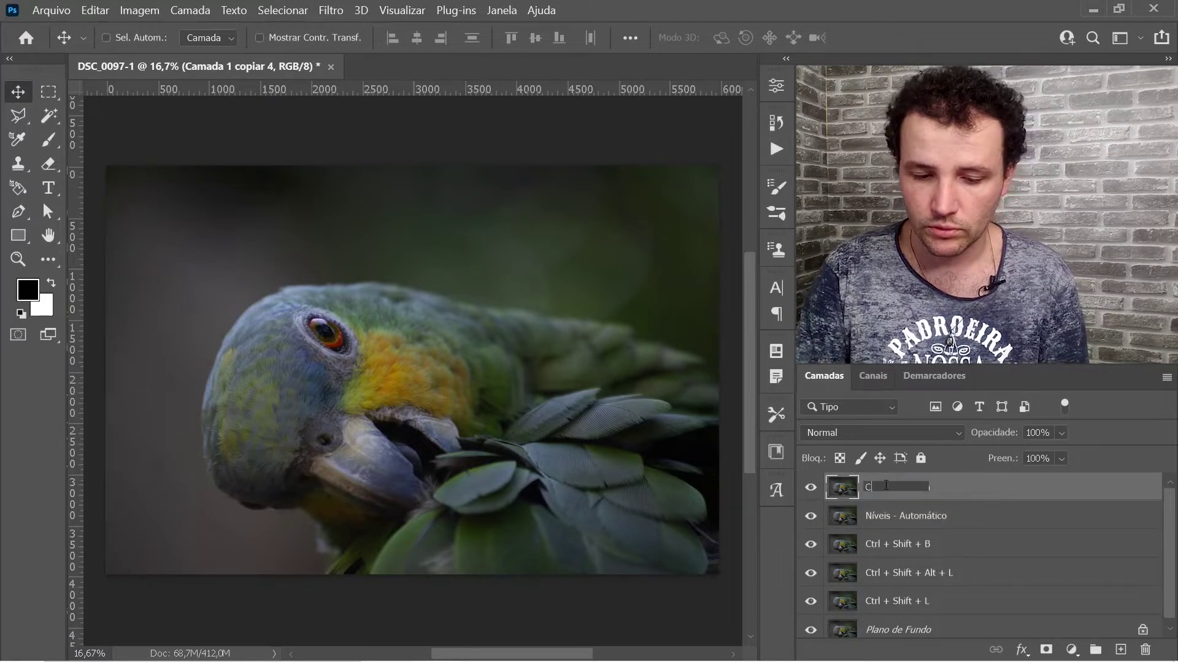
text(urvas -)
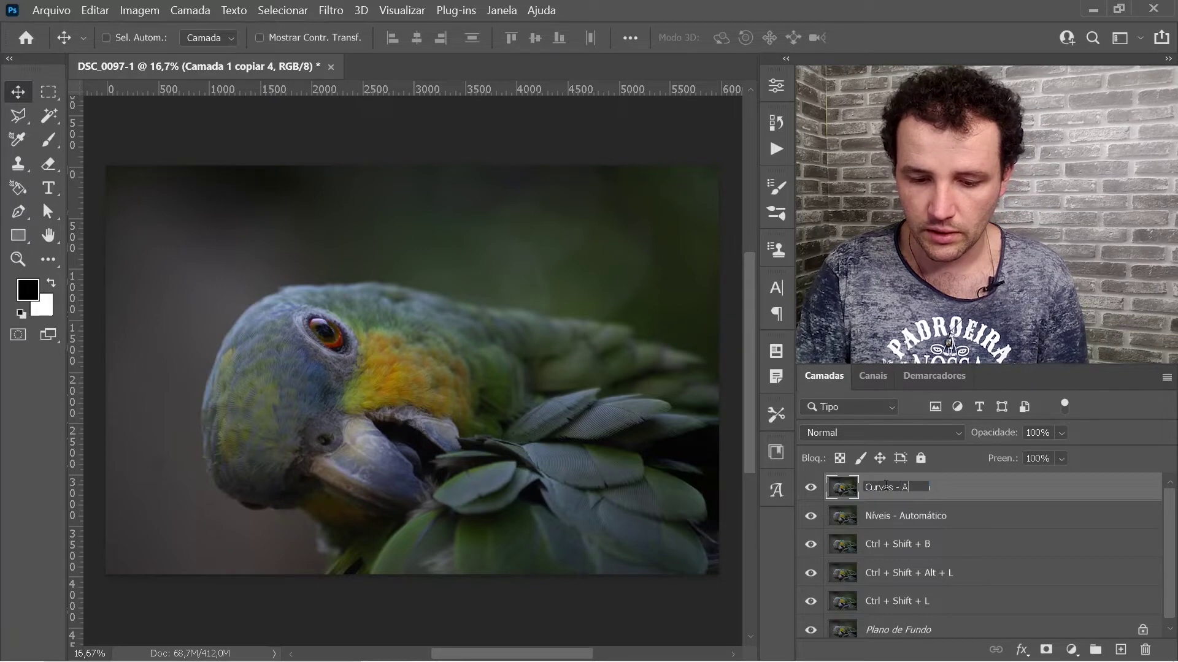
text( Automático)
key(Return)
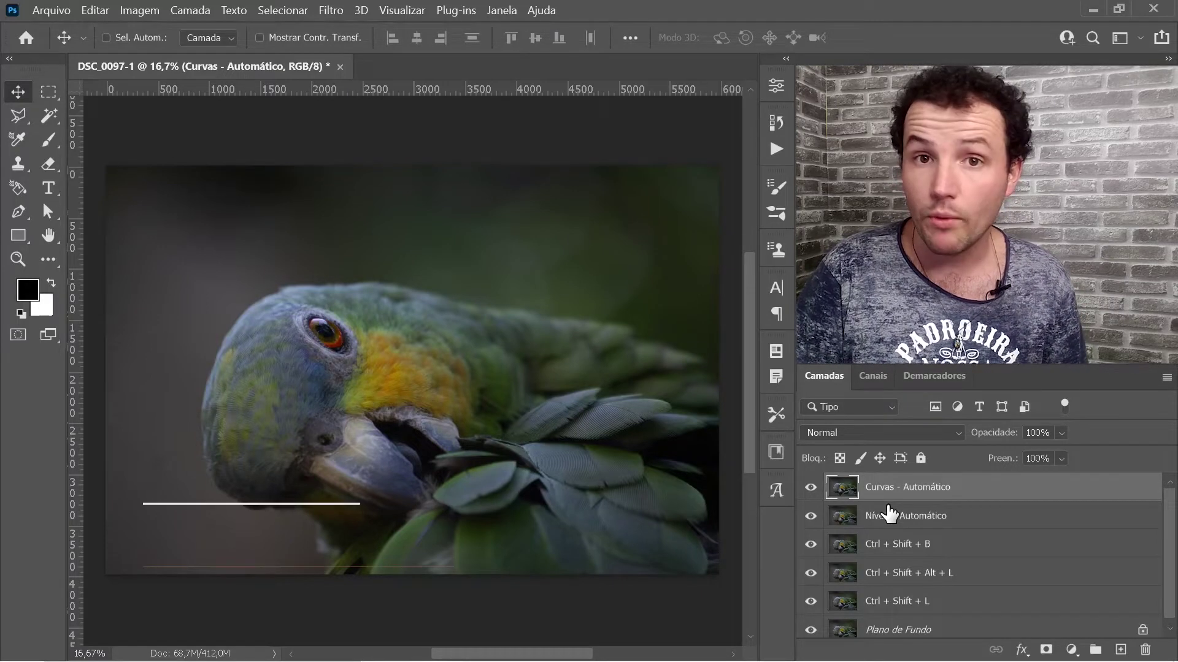
- Apply Curves with the Automático setting to the top Curvas - Automático layer, leaving Opções unchanged
key(ctrl+m)
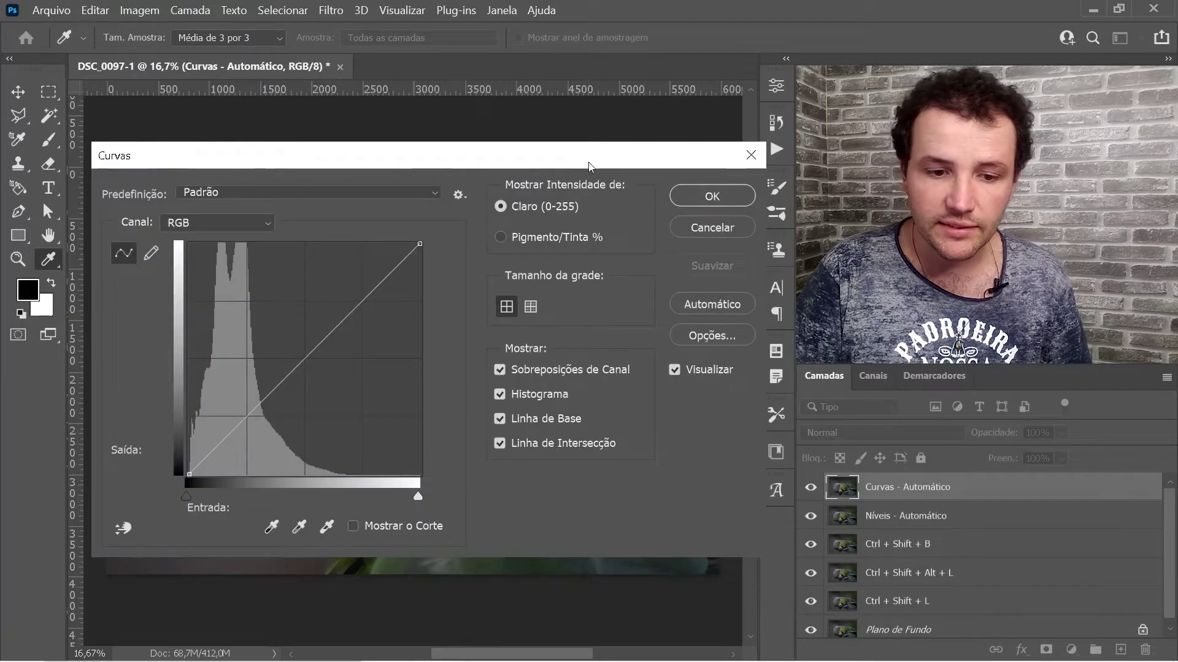
click(727, 307)
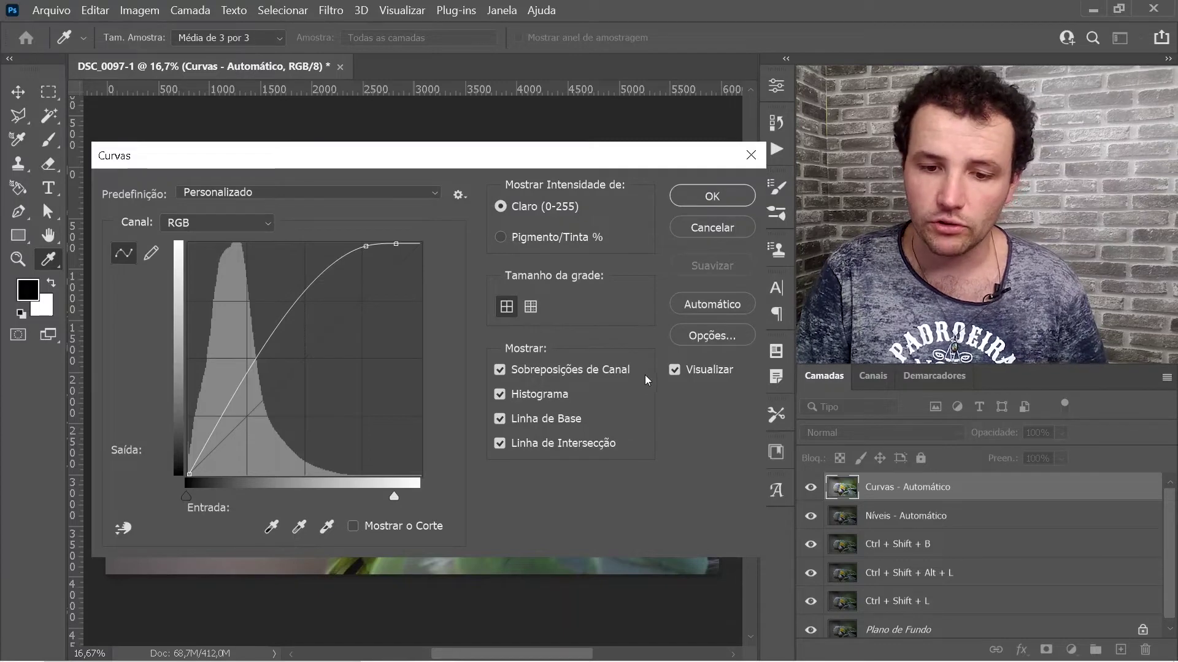
click(694, 335)
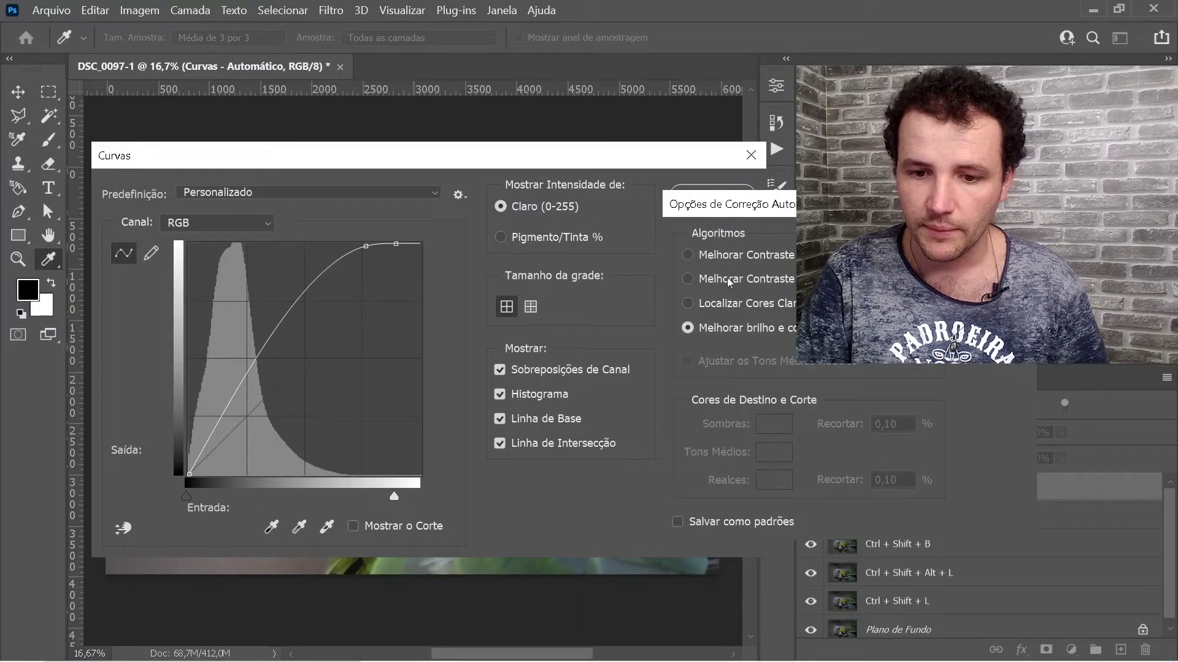
drag(687, 204, 290, 215)
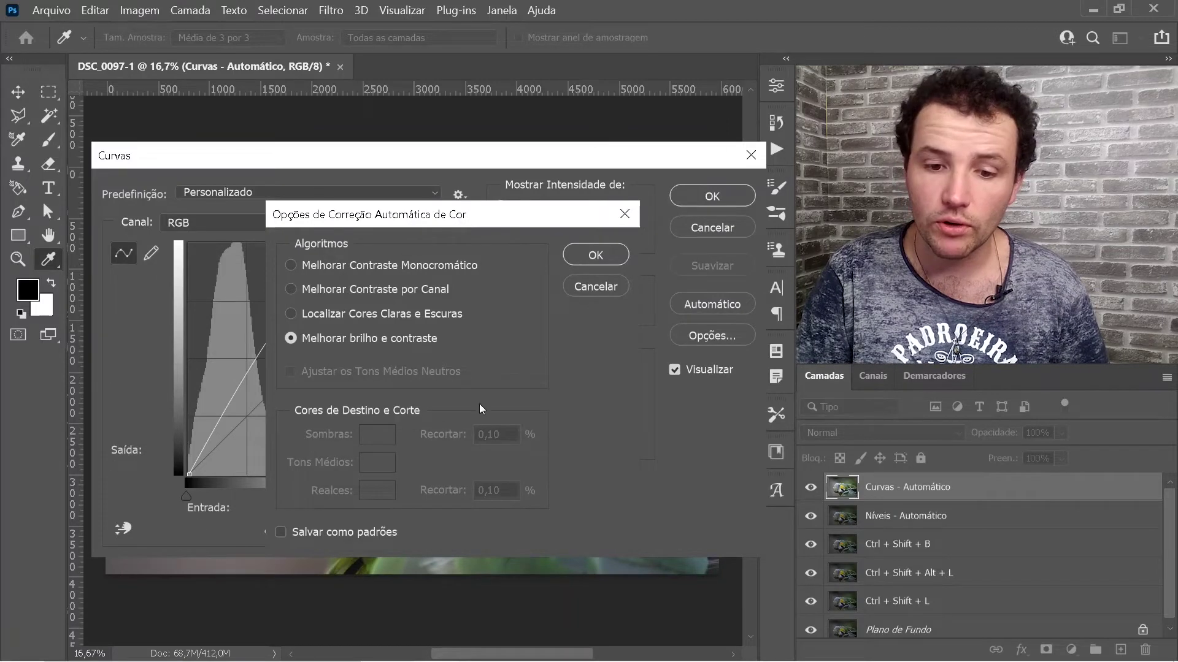
click(603, 284)
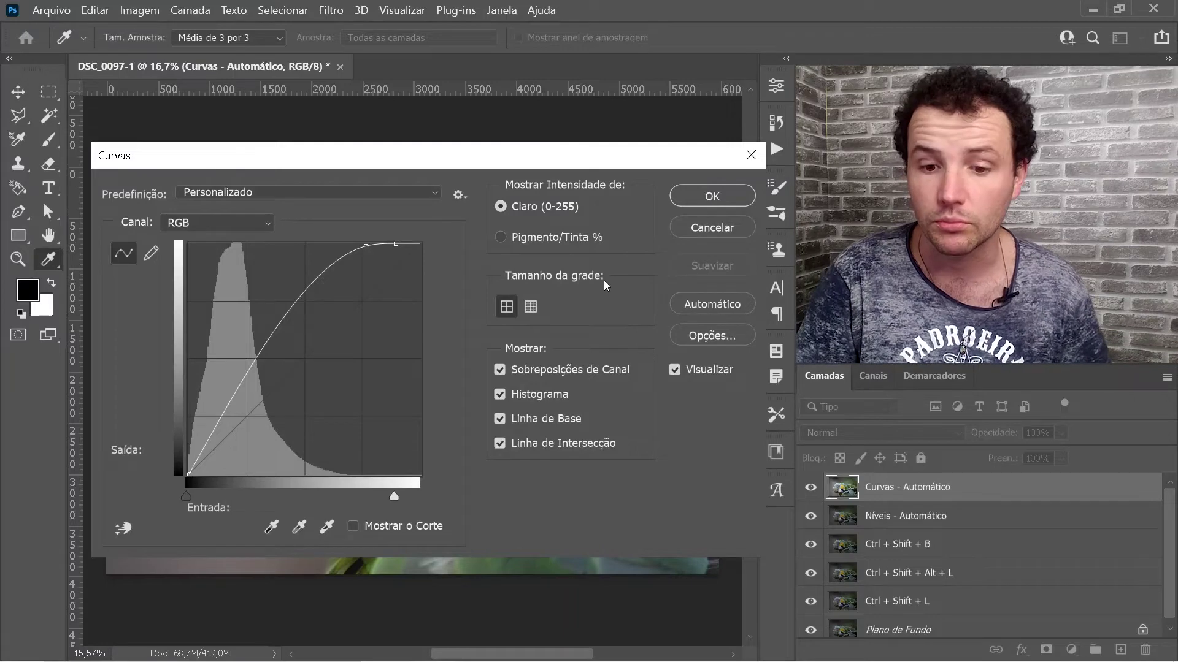
click(727, 190)
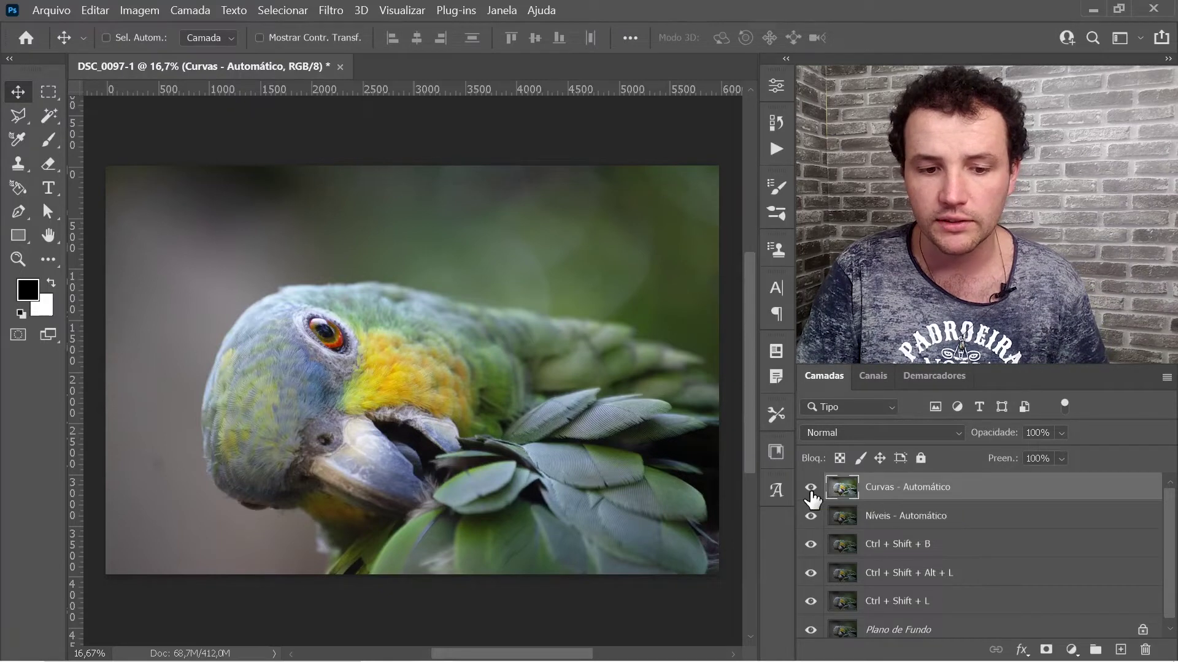
- Hide the Curvas layer and apply automatic Levels to the Níveis - Automático layer
click(811, 488)
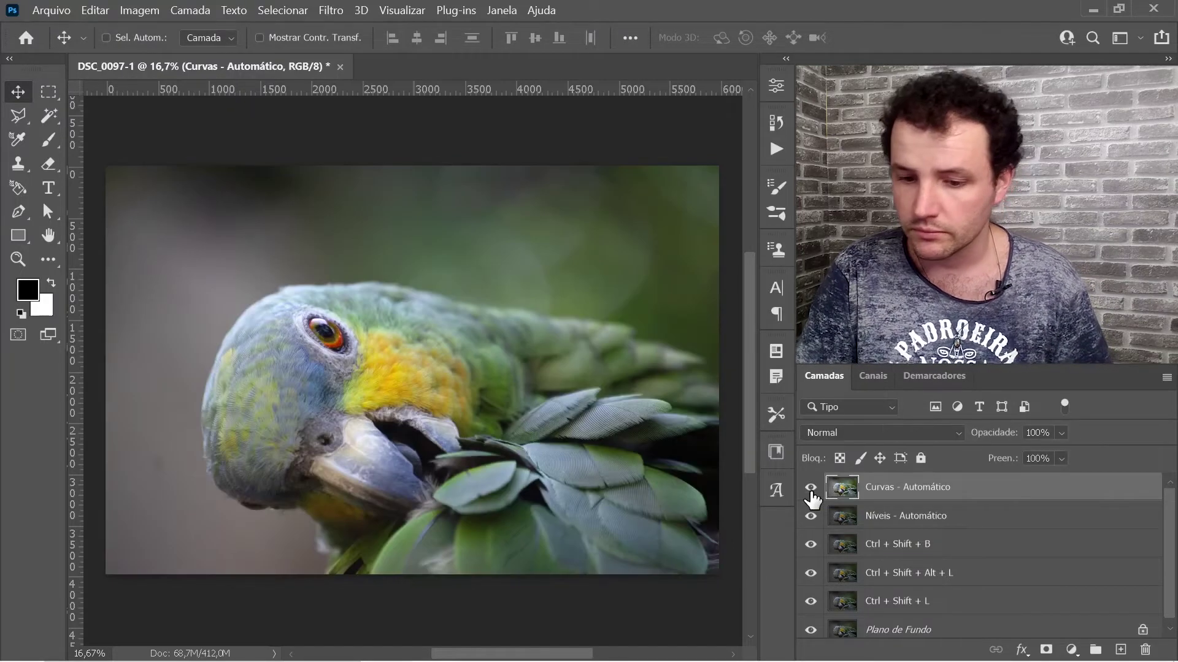
click(811, 488)
click(891, 519)
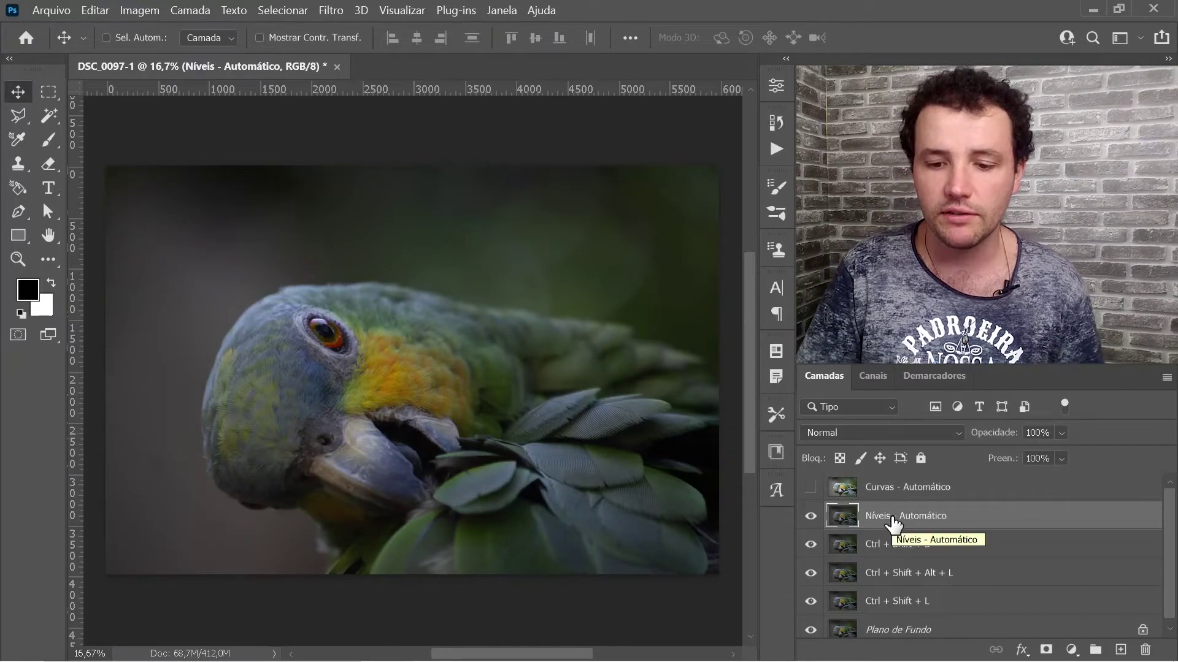
key(ctrl)
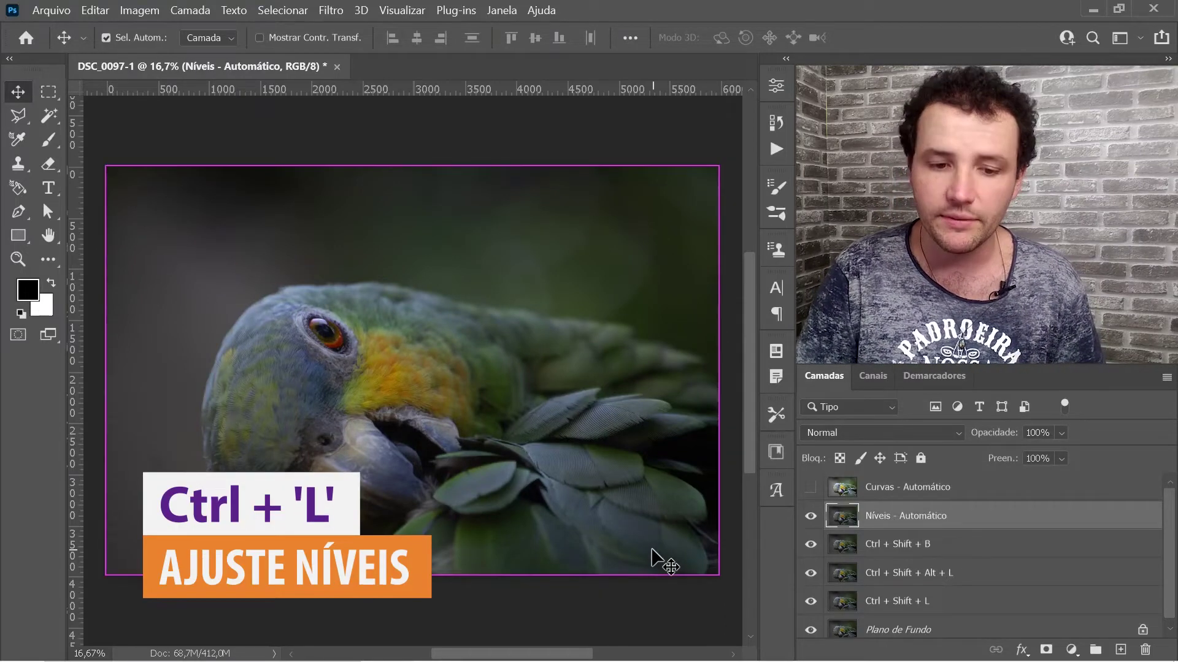
key(ctrl+l)
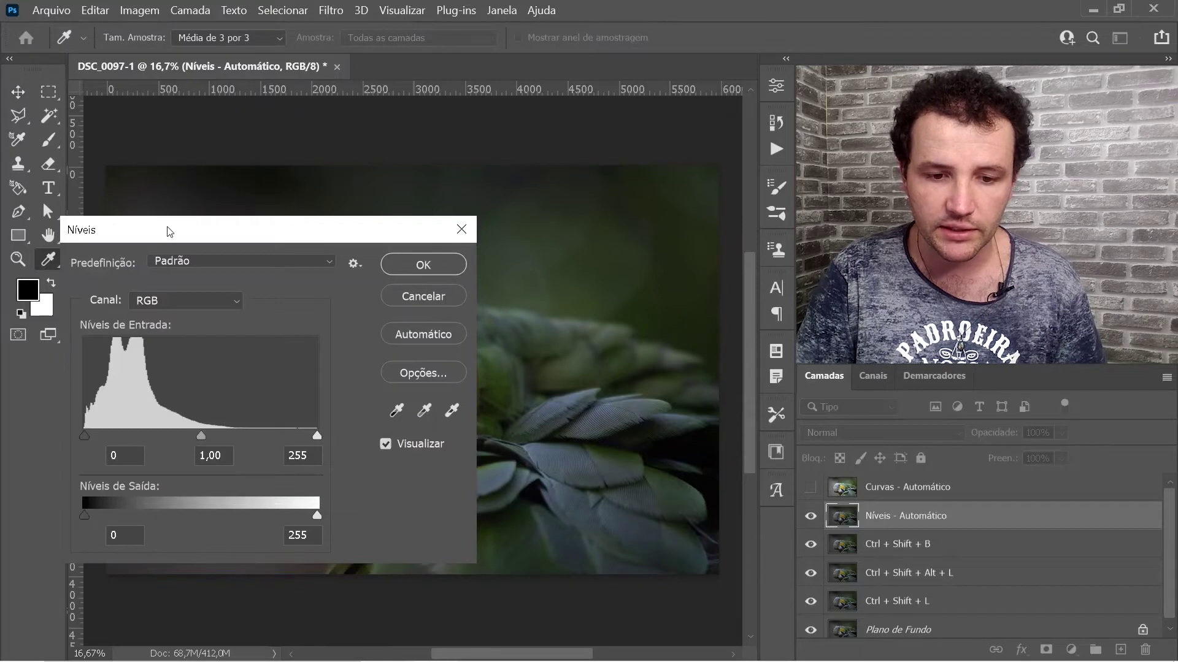
drag(170, 231, 222, 230)
click(464, 334)
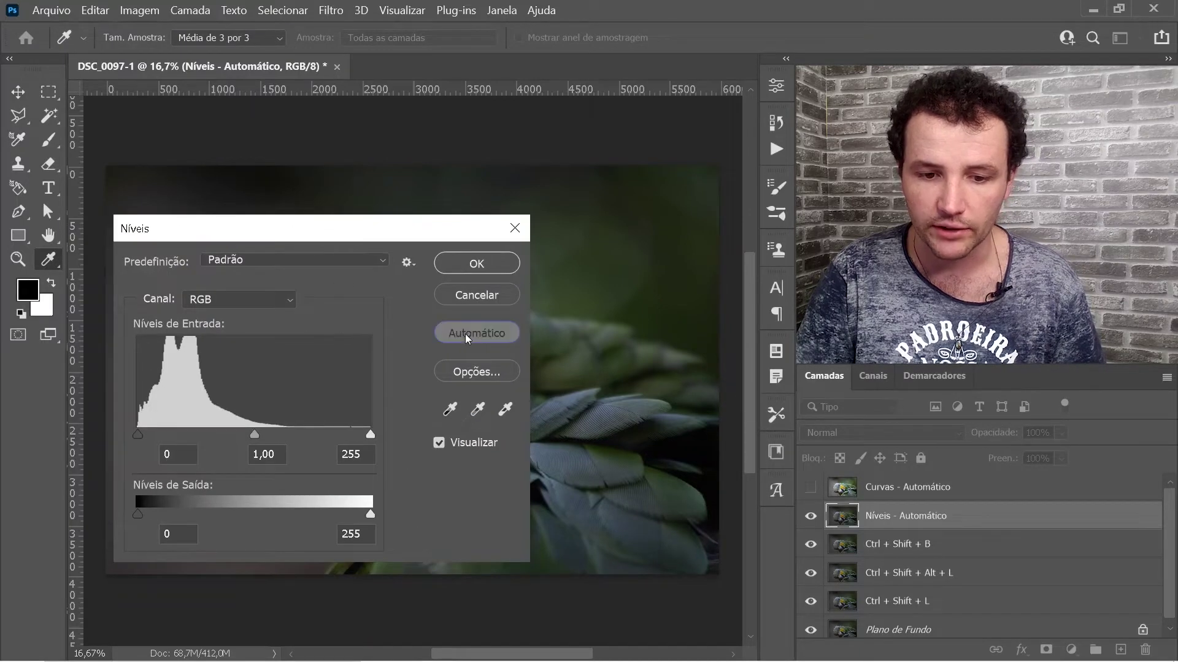
click(465, 270)
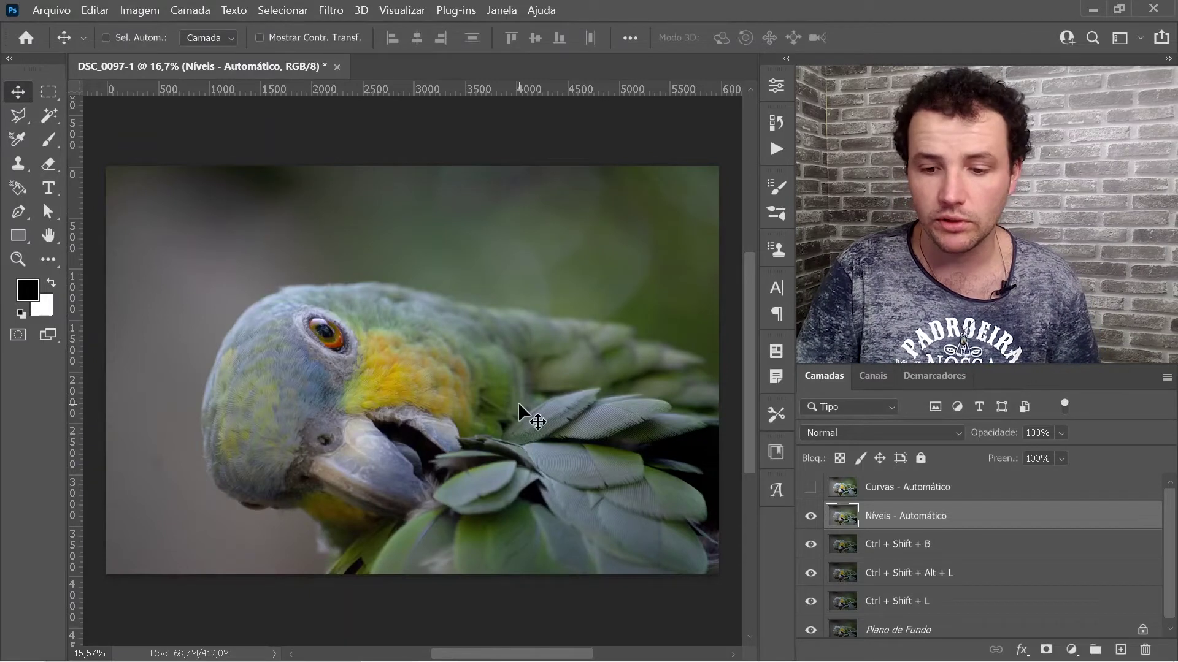
- Toggle the Levels and Curves layers' visibility to compare, leaving both hidden
click(810, 517)
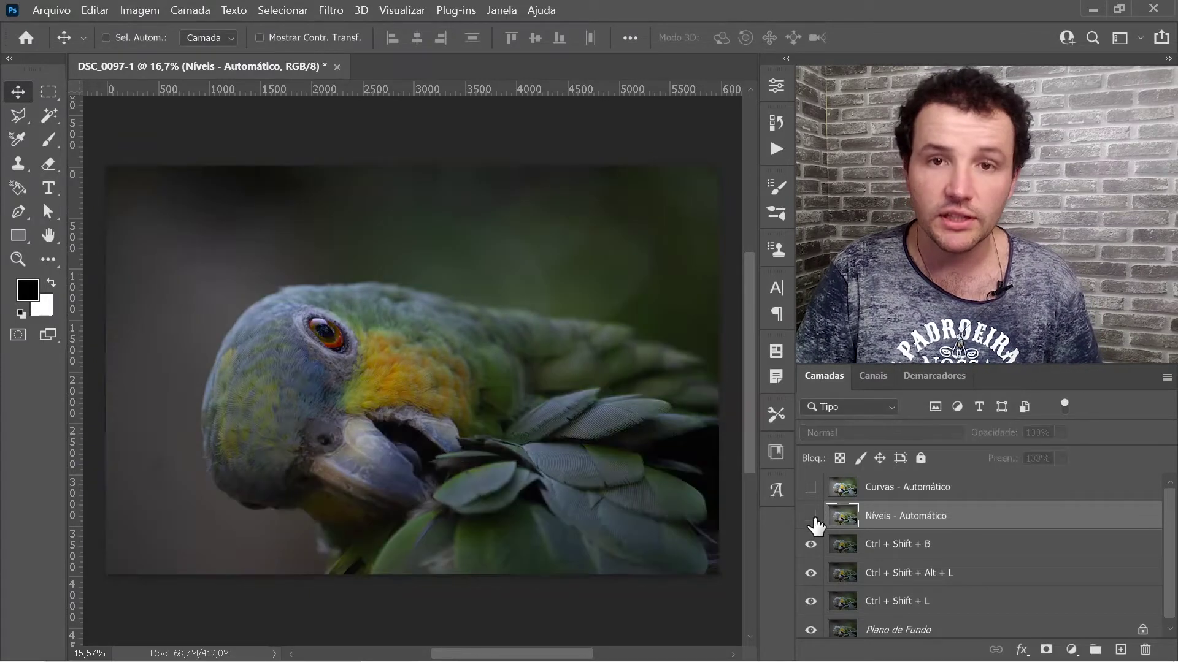
click(810, 517)
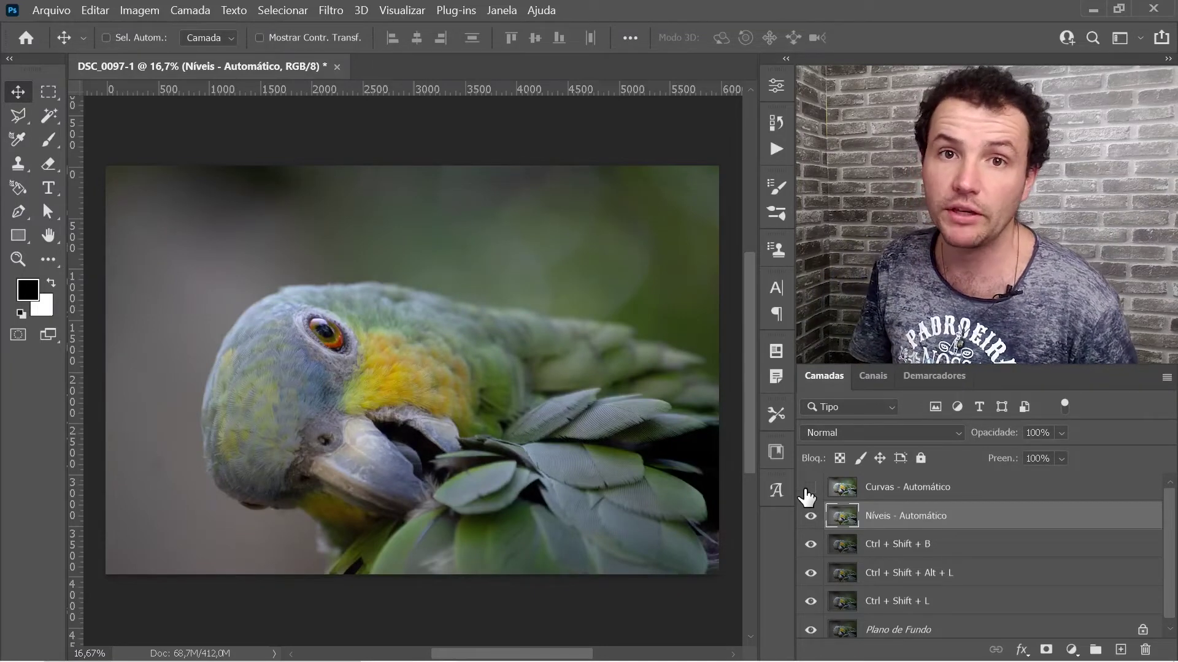
click(807, 489)
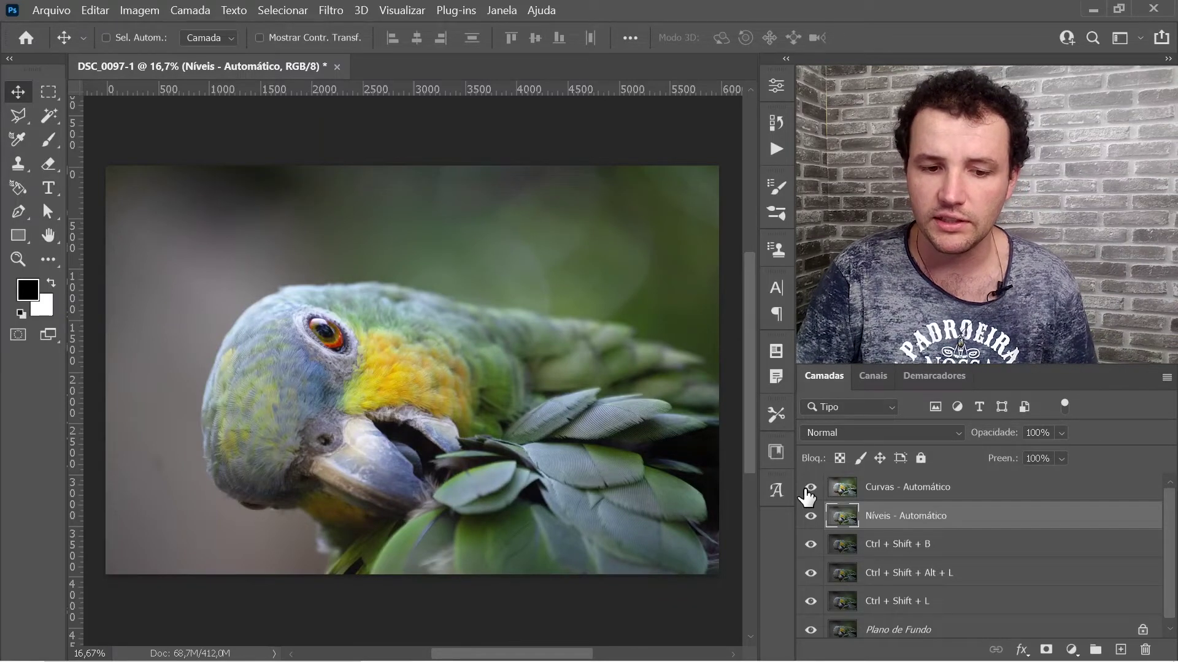
click(807, 491)
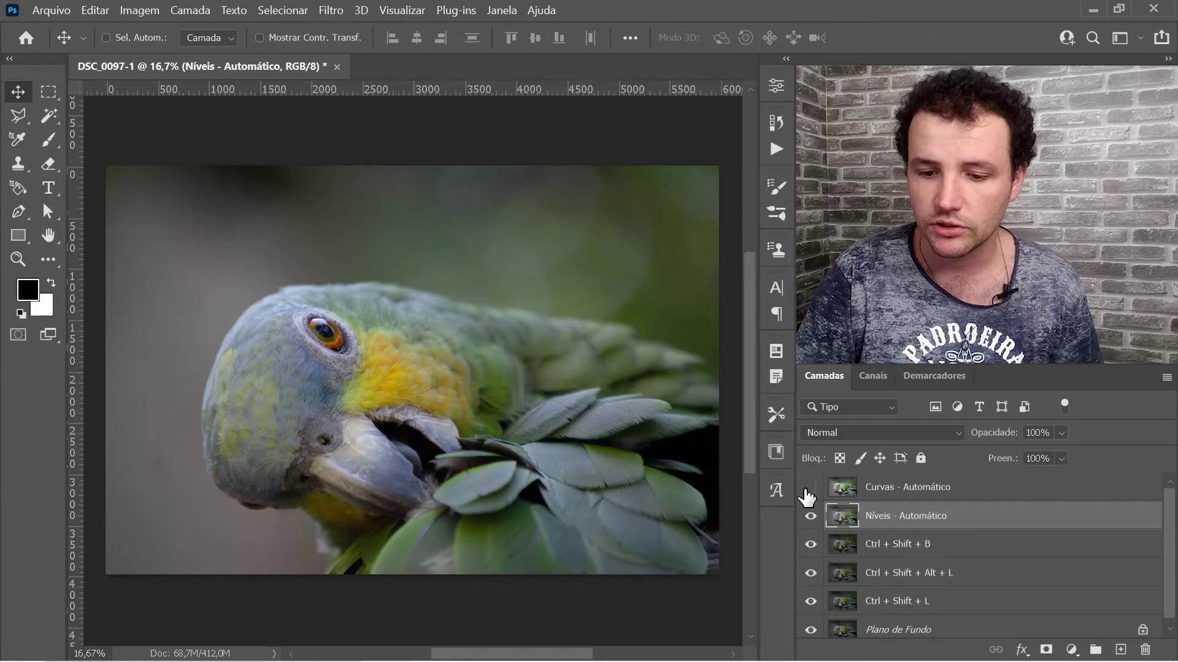
click(810, 515)
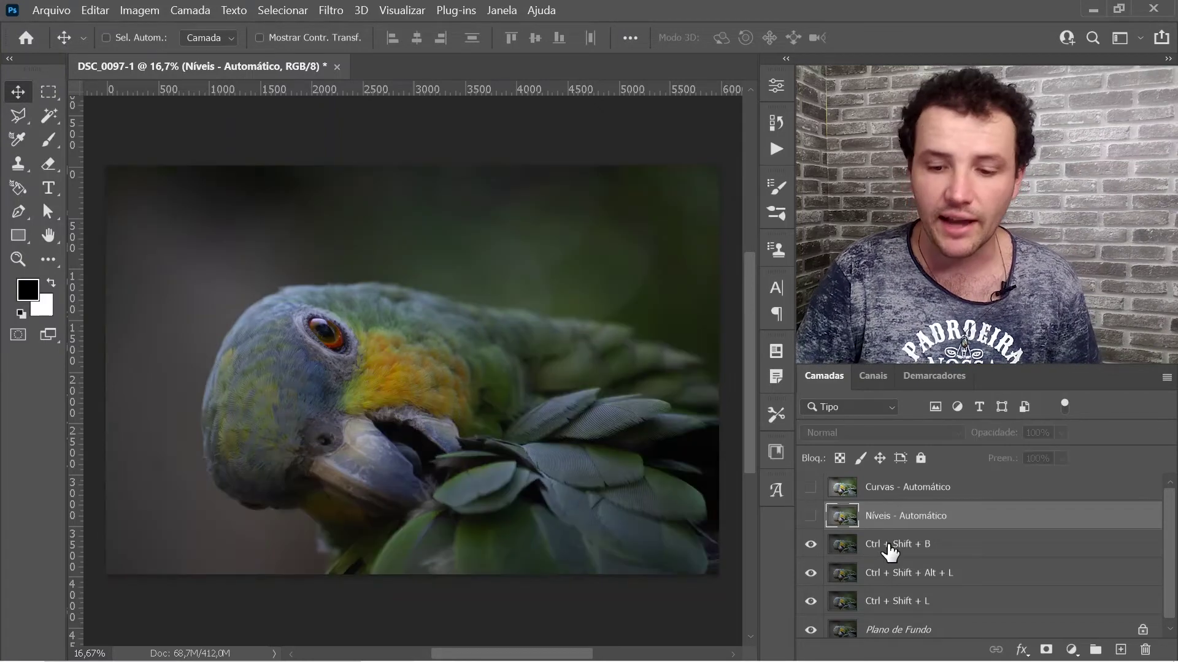
- Apply automatic color (Ctrl+Shift+B) to the Ctrl + Shift + B layer, then hide it
click(890, 547)
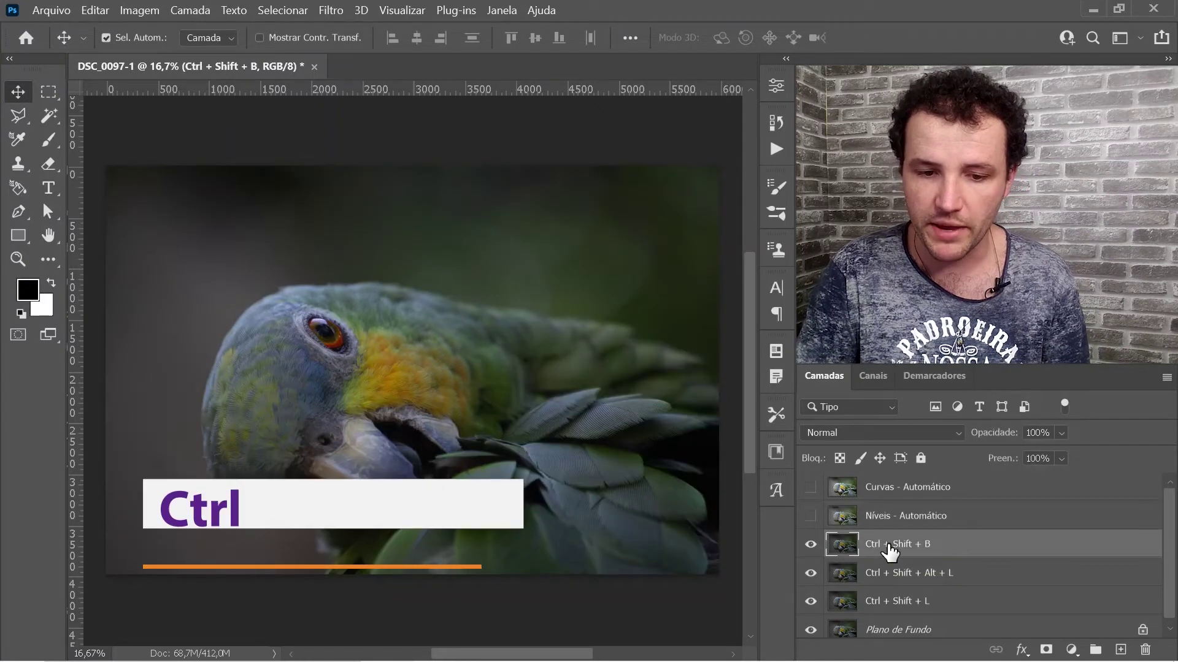
key(ctrl+shift+b)
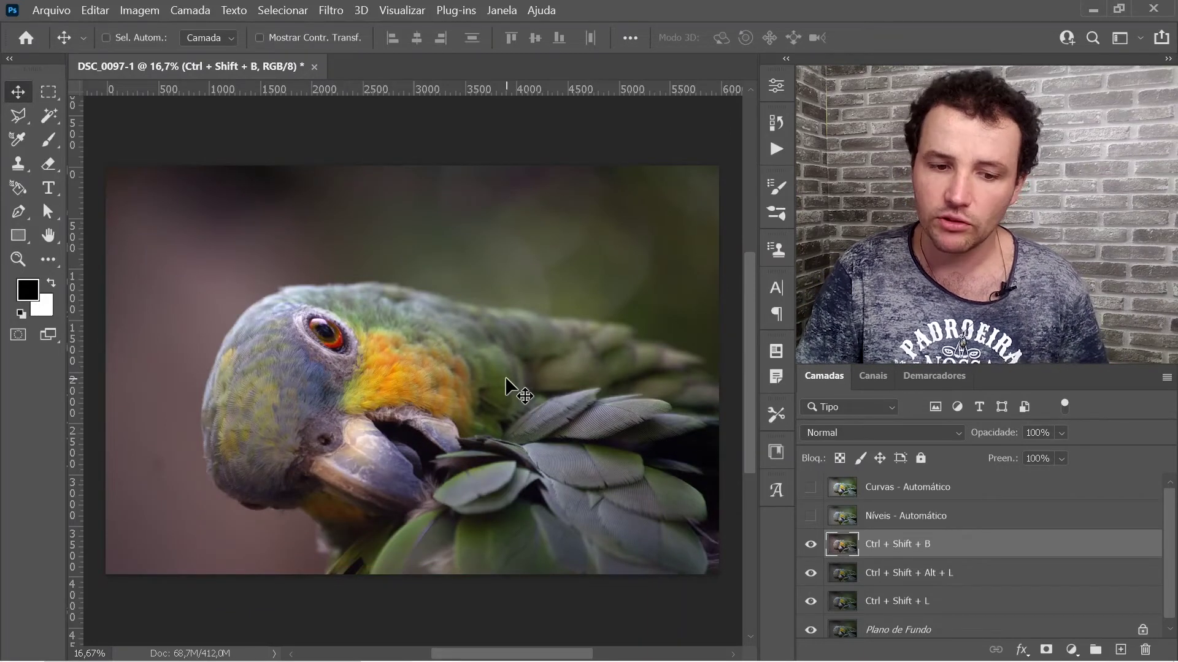
click(810, 545)
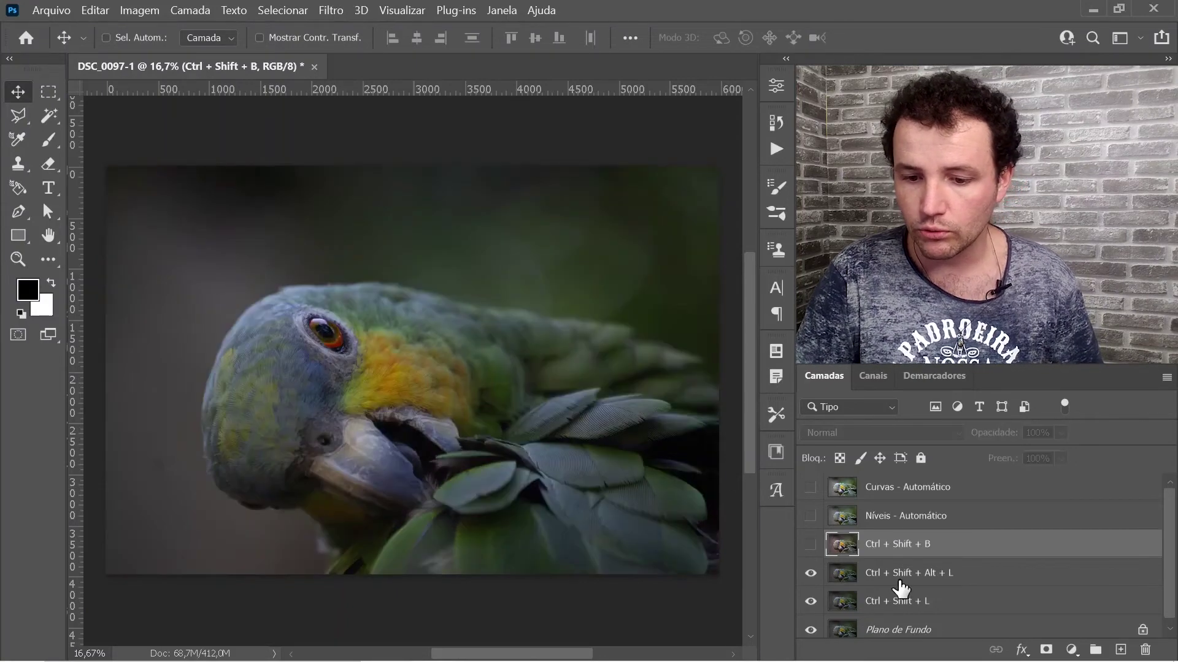
- Apply automatic contrast to the Ctrl + Shift + Alt + L layer, then hide it
click(901, 582)
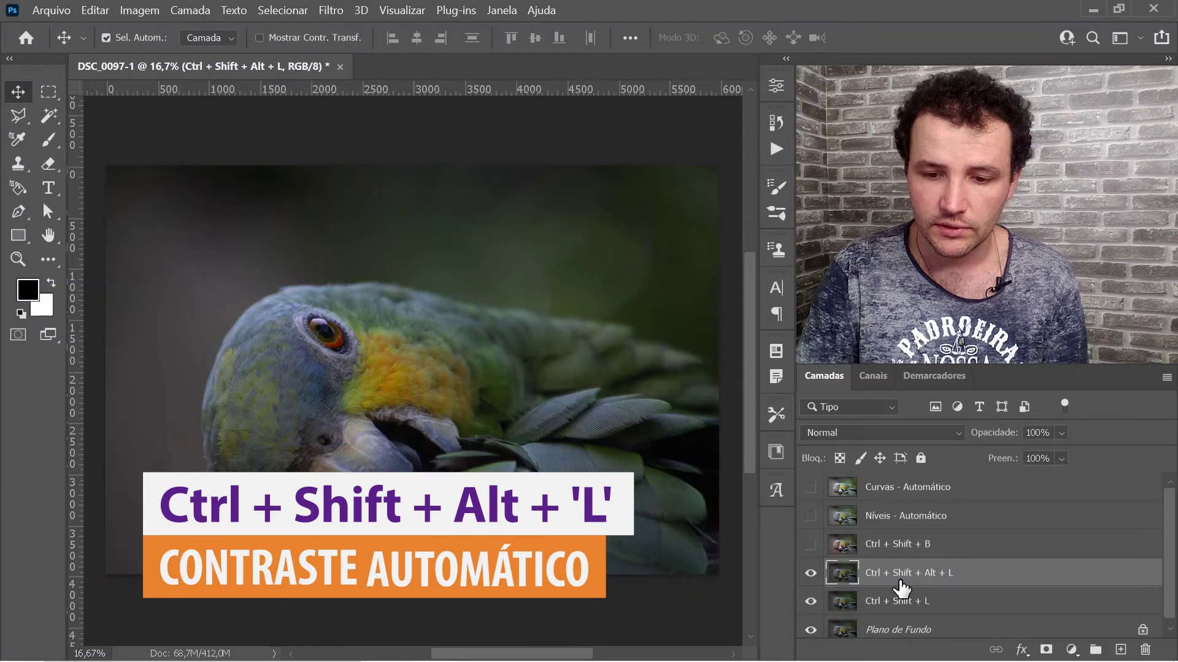
key(ctrl+shift+alt+l)
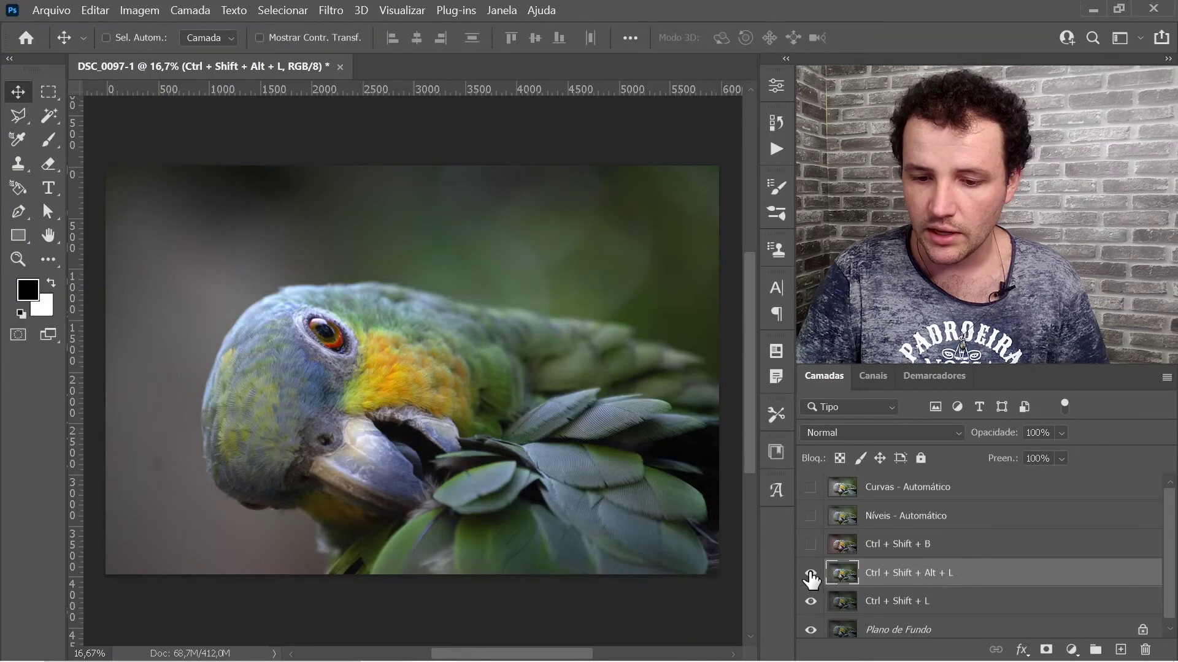
click(810, 573)
click(894, 604)
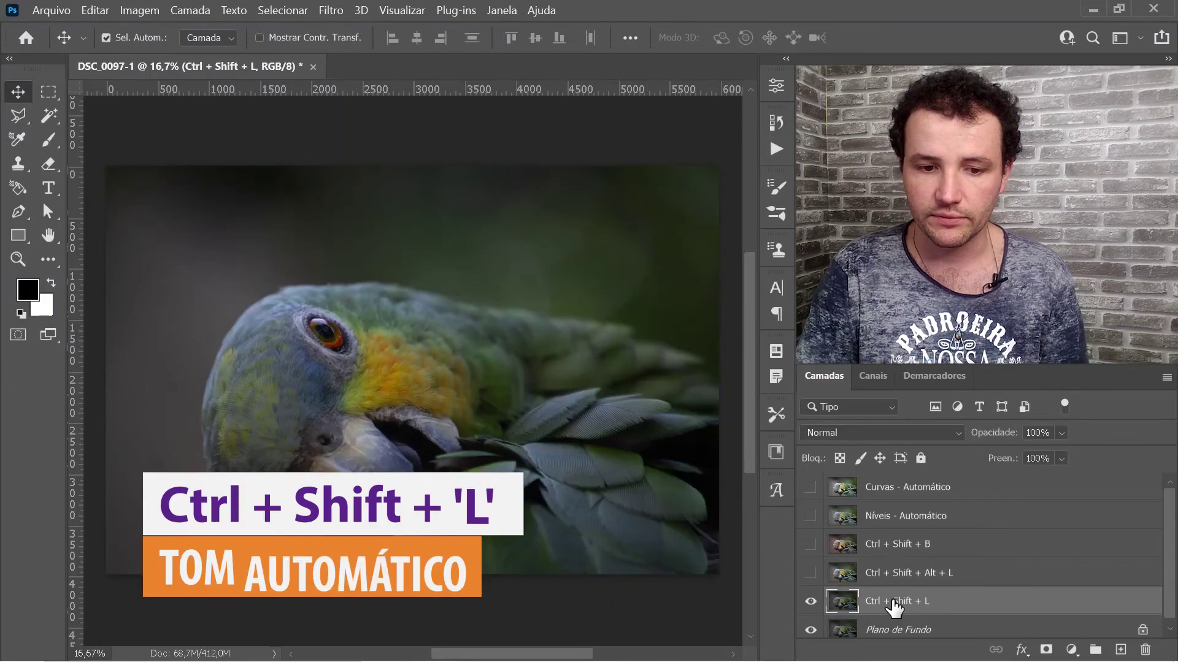